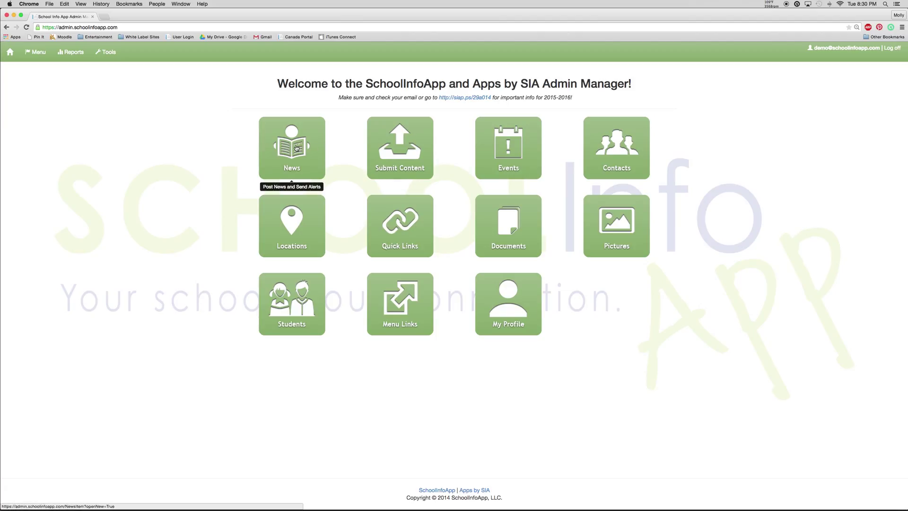
Step: Go to the News section and close the empty New News Item form unsaved
click(38, 52)
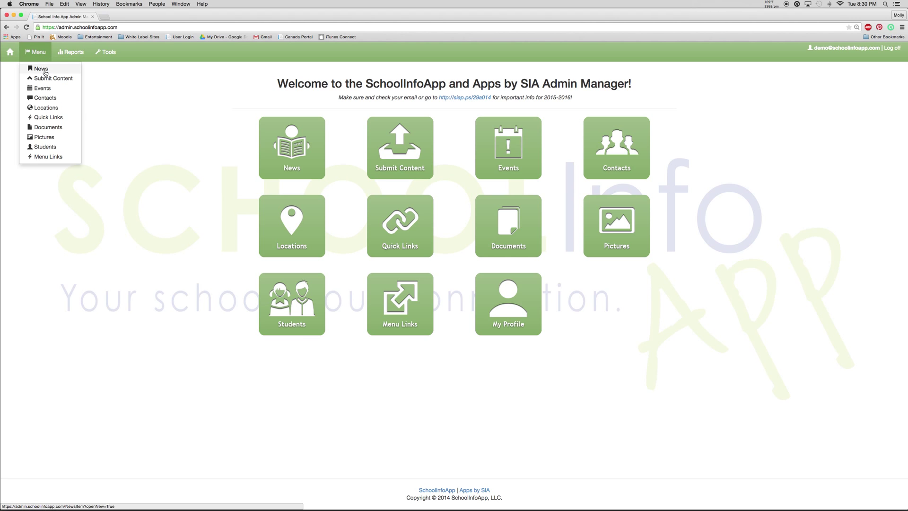
click(44, 72)
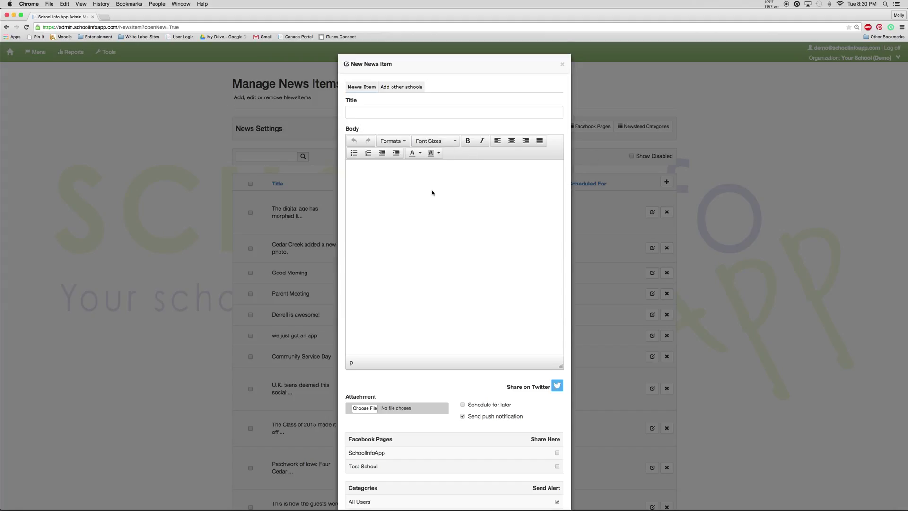
scroll(438, 210, down, 5)
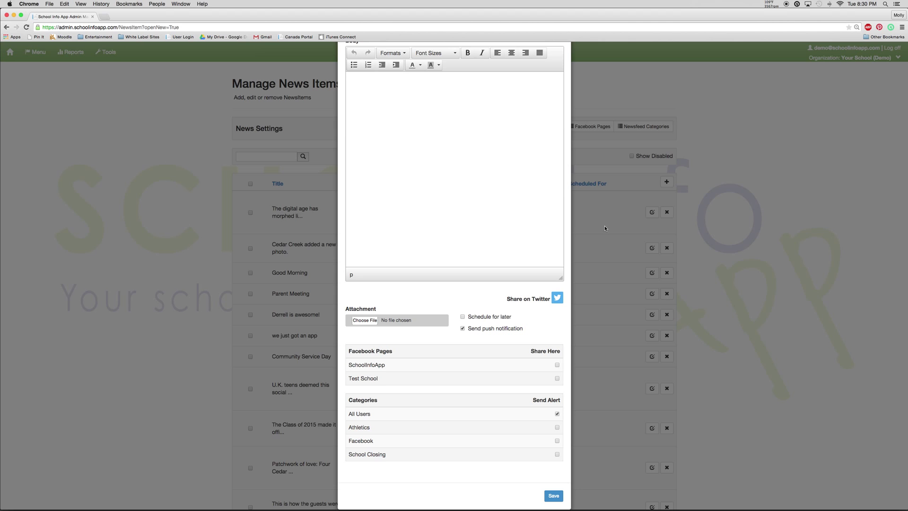
click(749, 240)
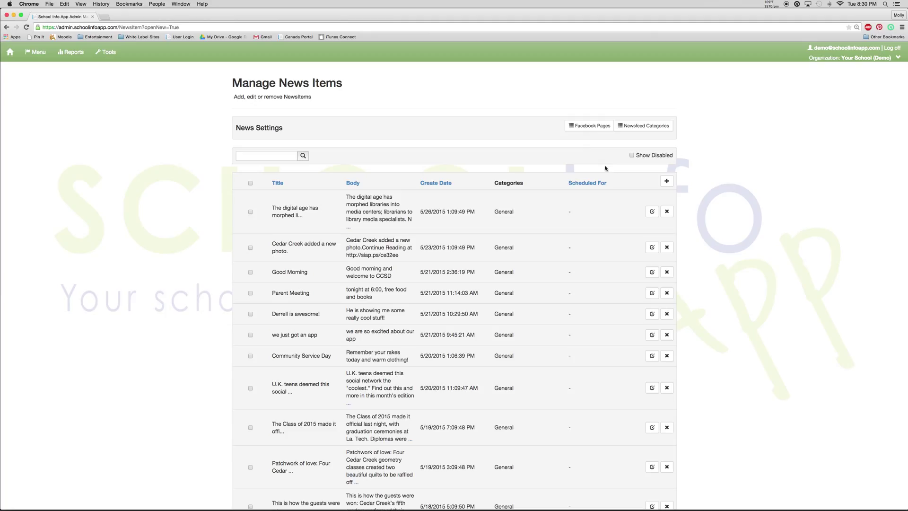
click(589, 127)
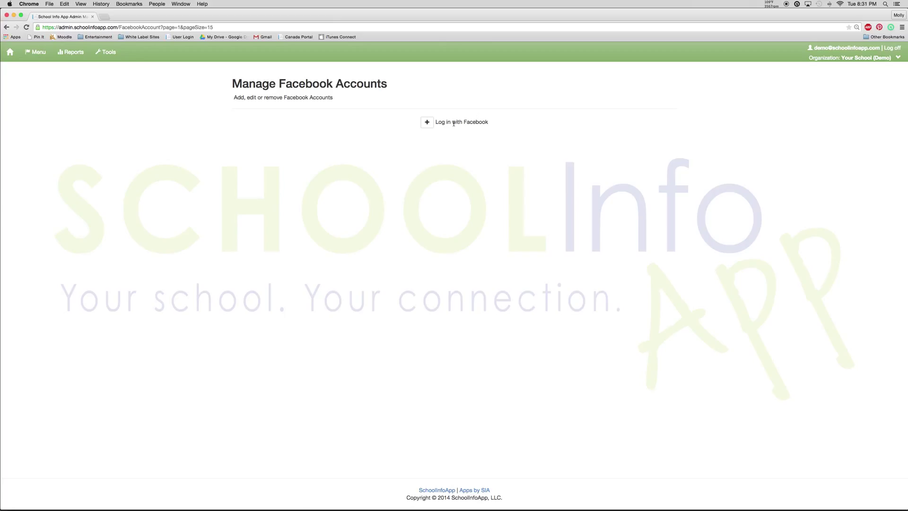
click(428, 121)
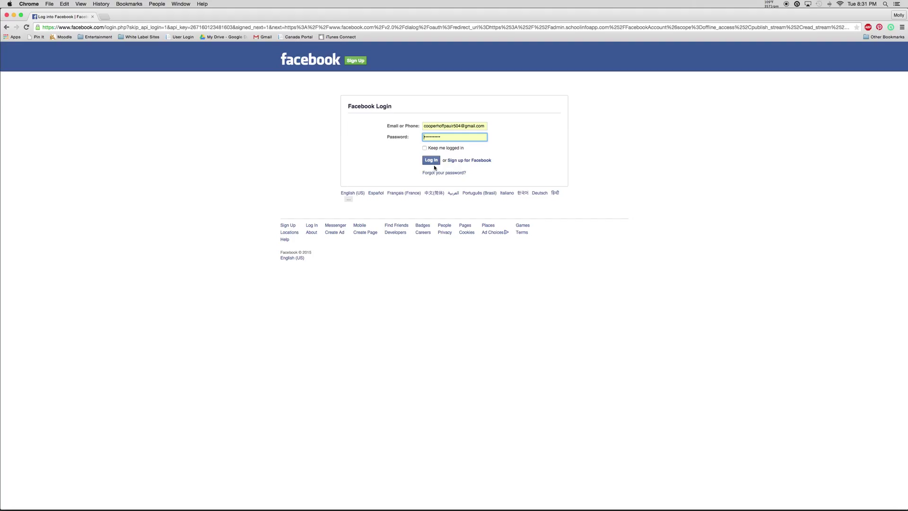
click(6, 27)
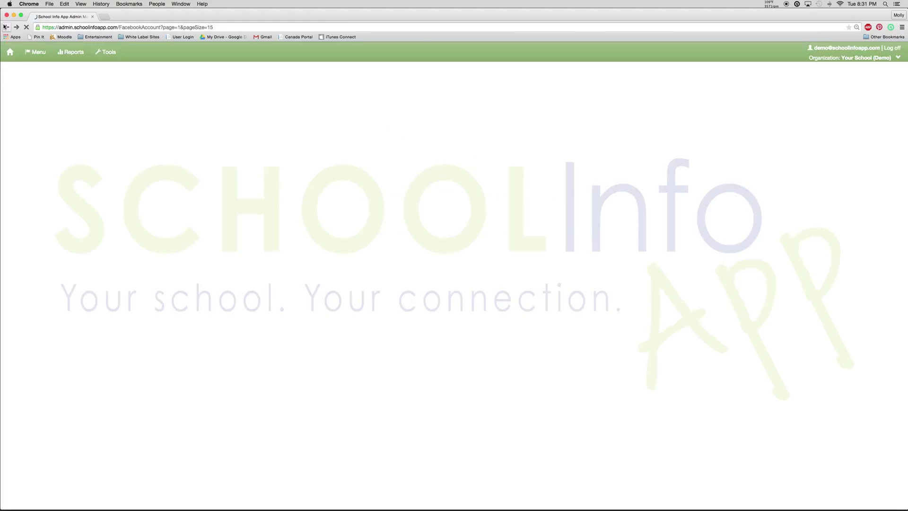
Step: Dismiss the New News Item form and view the Athletics, School Closing and Facebook categories
click(5, 27)
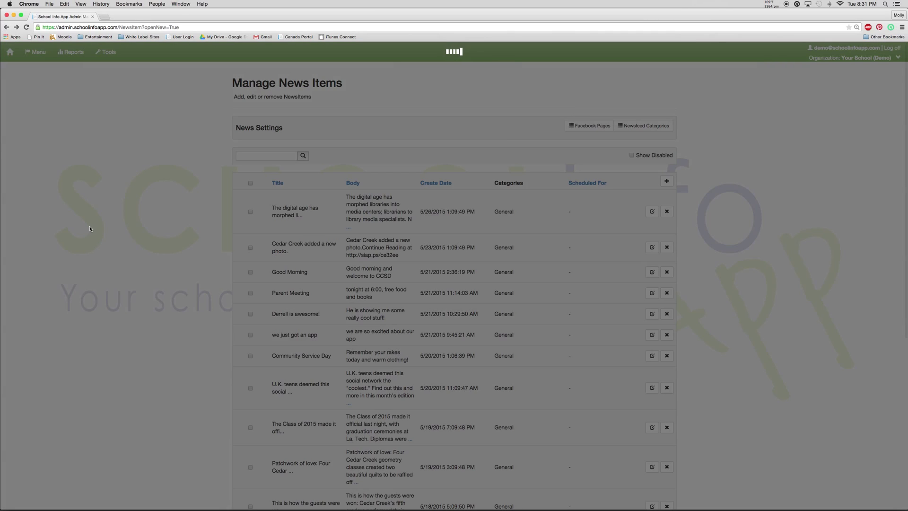
click(89, 225)
scroll(99, 221, down, 1)
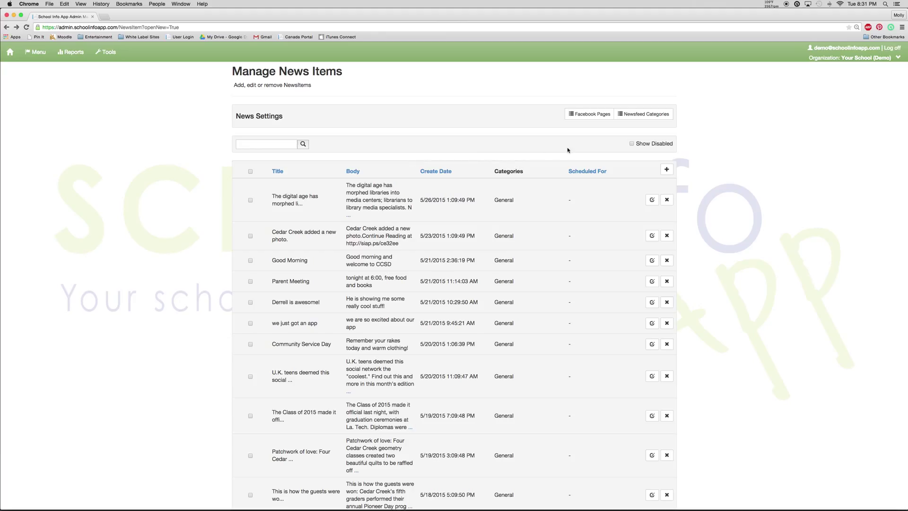
scroll(565, 151, down, 1)
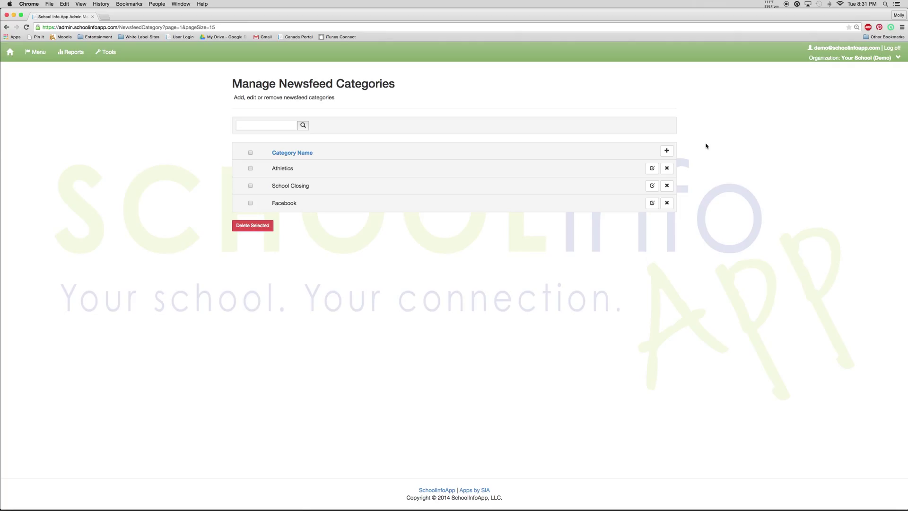
Step: Add a new newsfeed category named 'test'
click(666, 150)
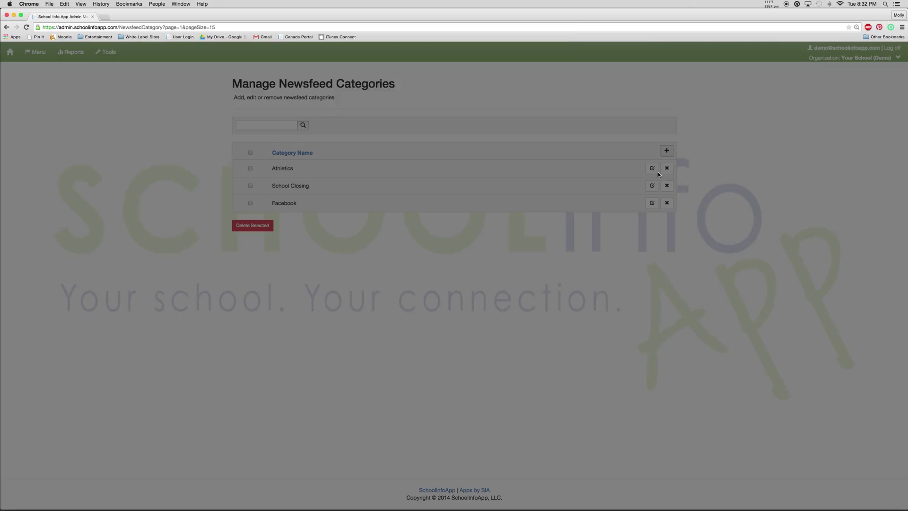
click(464, 95)
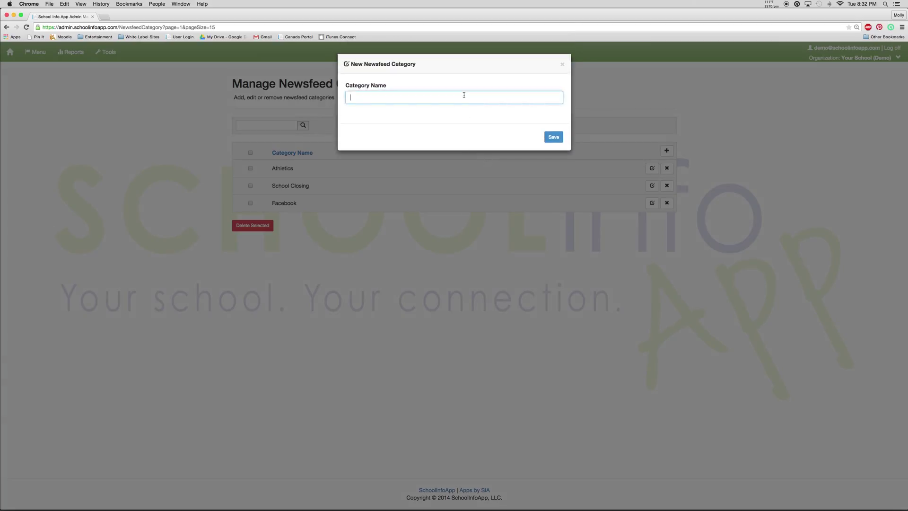
text(test)
click(555, 137)
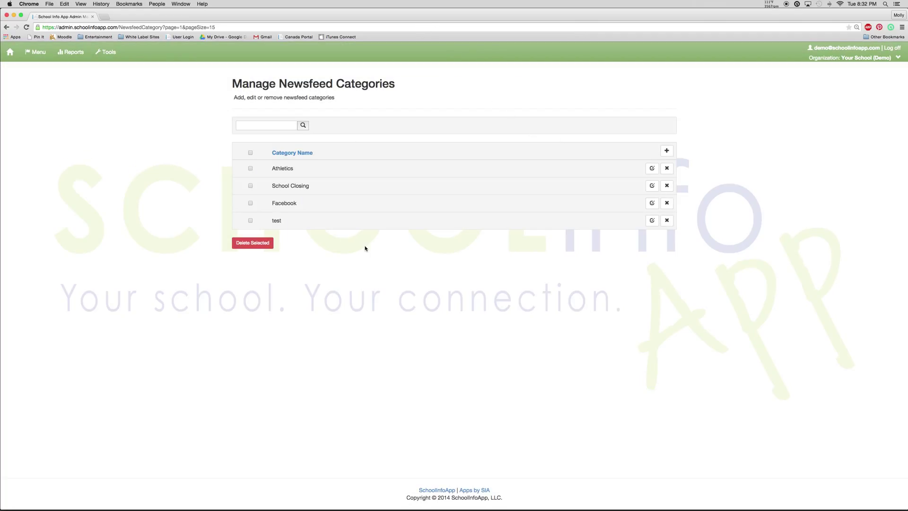
Step: Rename the 'test' category to 'Test'
click(654, 223)
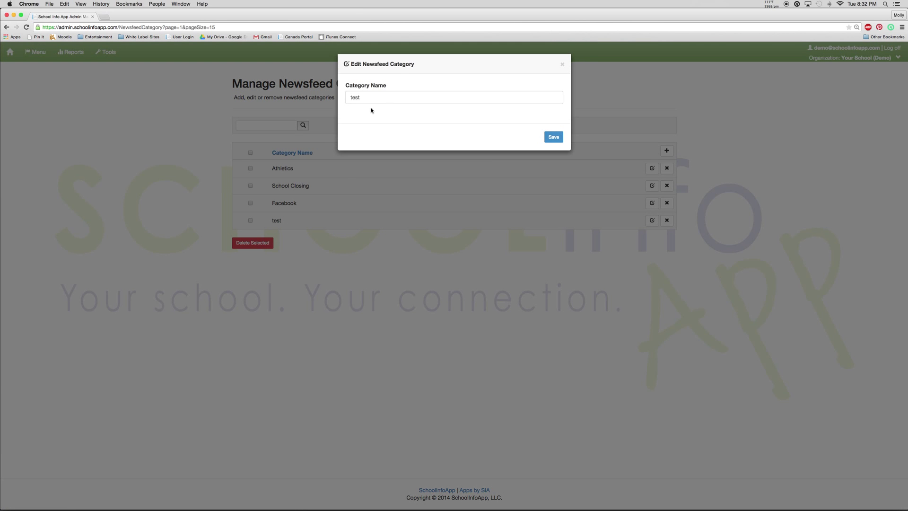
click(349, 99)
key(Delete)
text(T)
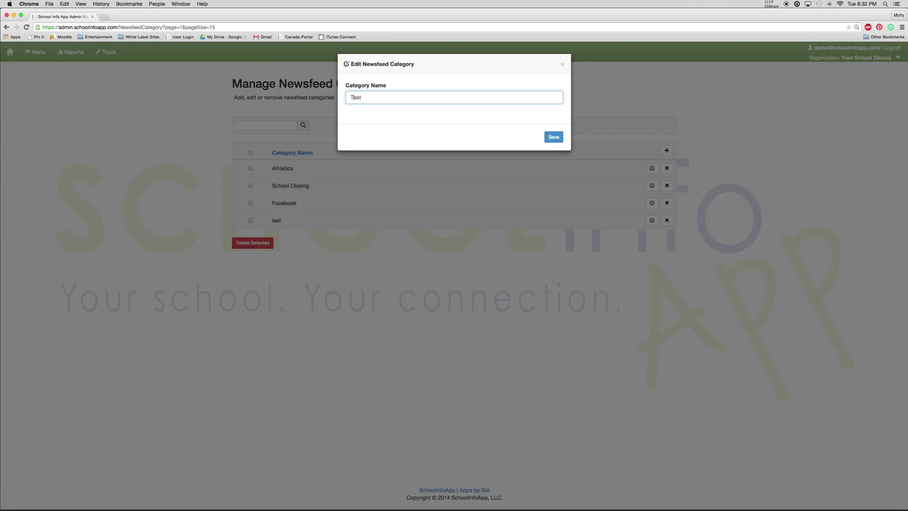
click(553, 138)
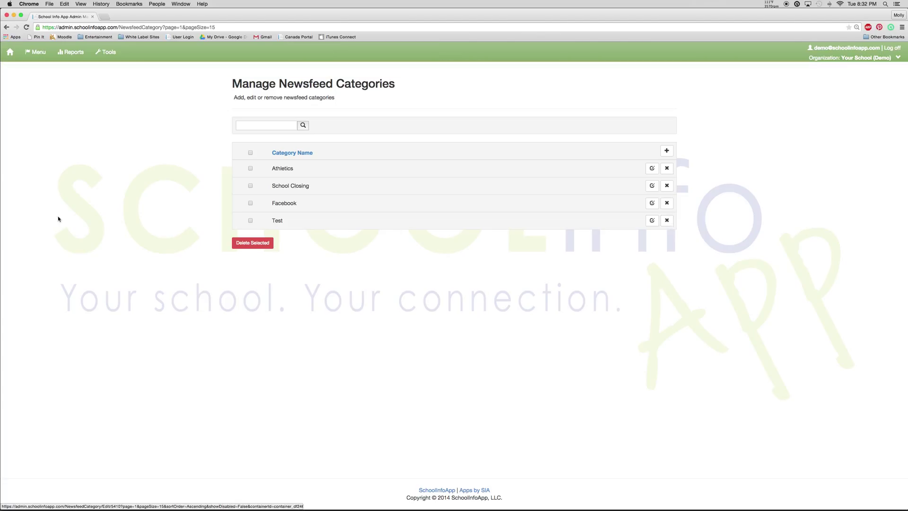
Step: Delete the Test category, leaving Athletics, School Closing and Facebook
click(250, 221)
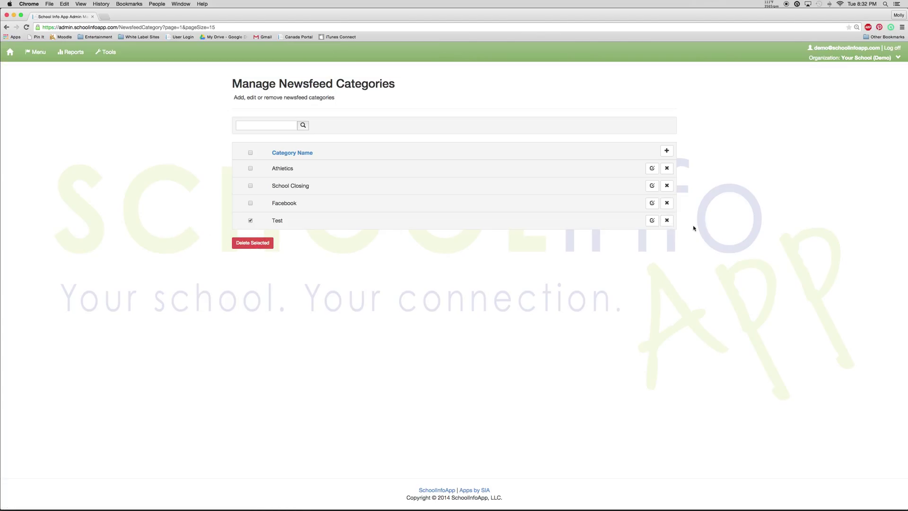
click(667, 220)
click(495, 163)
Step: Start a new news item titled 'test'
click(32, 54)
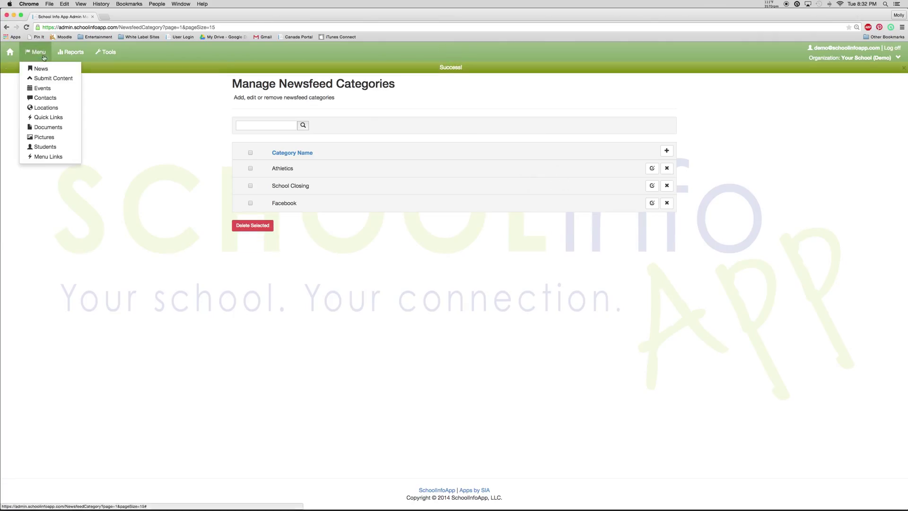
click(38, 71)
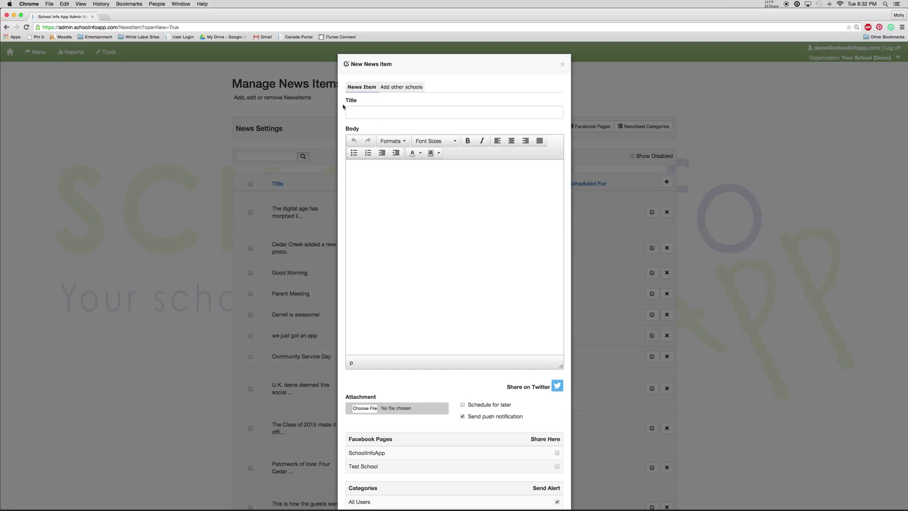
click(360, 114)
text(test)
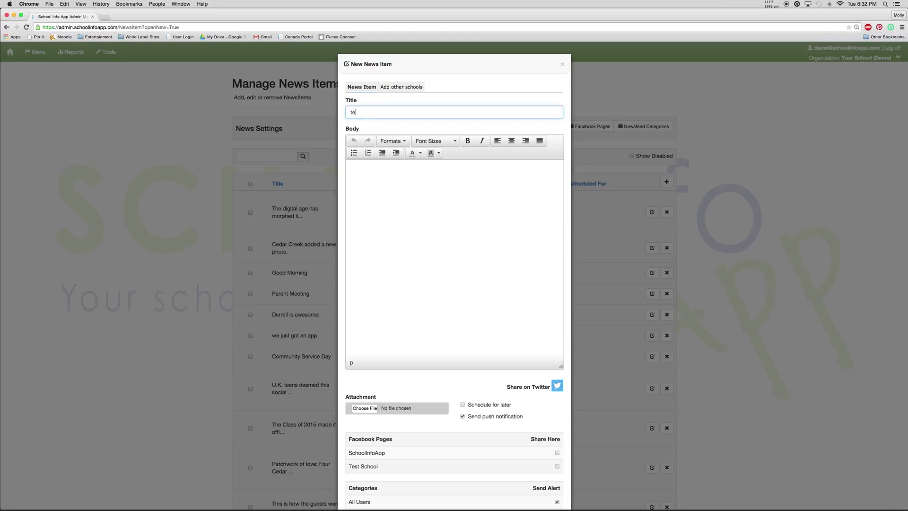
Step: Enter 'test...1.1..1.2' as the news item's body text
click(425, 239)
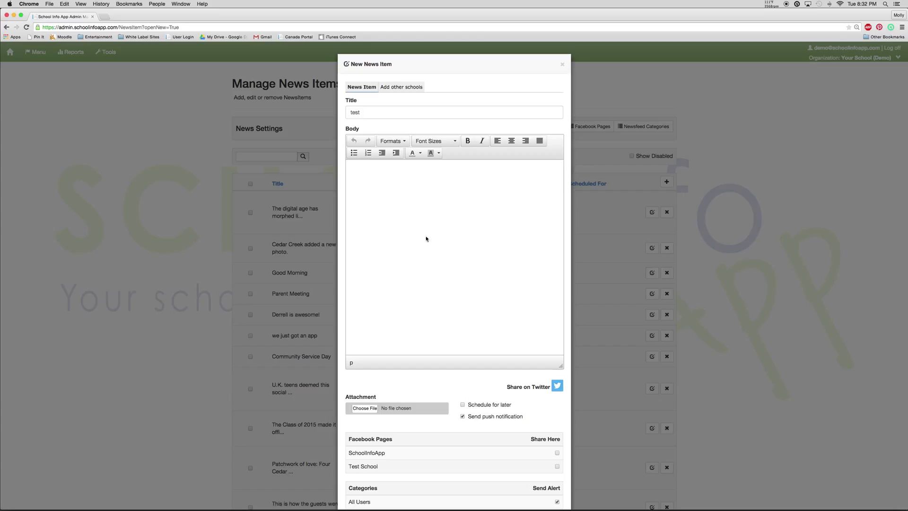
text(test...1.1..1.2)
drag(380, 166, 345, 170)
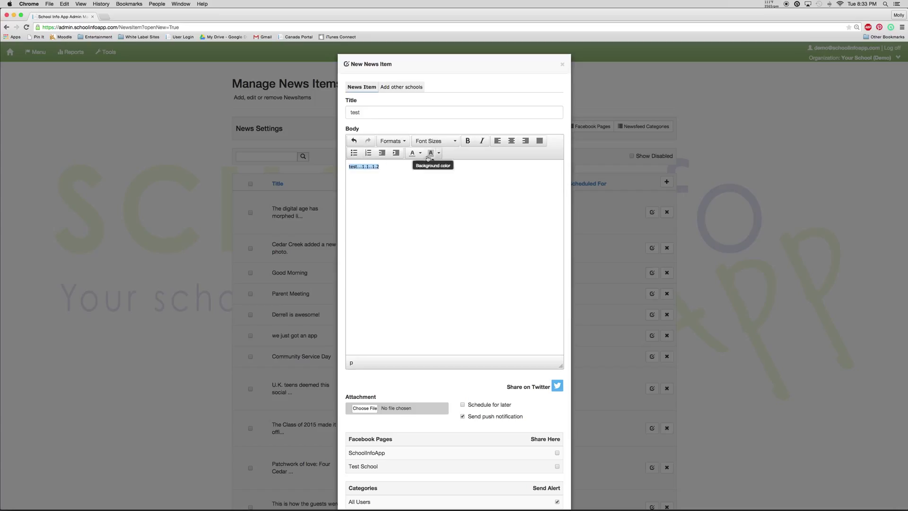
click(430, 177)
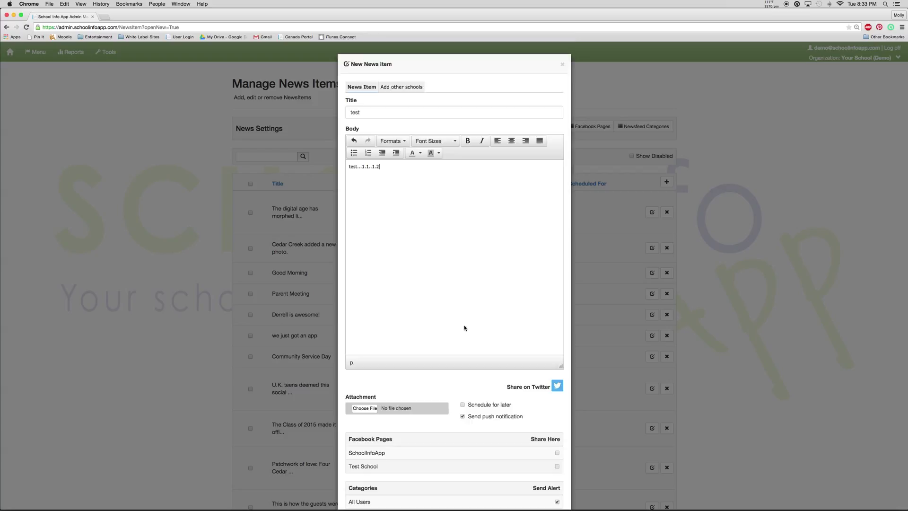
scroll(464, 326, down, 3)
scroll(464, 326, down, 1)
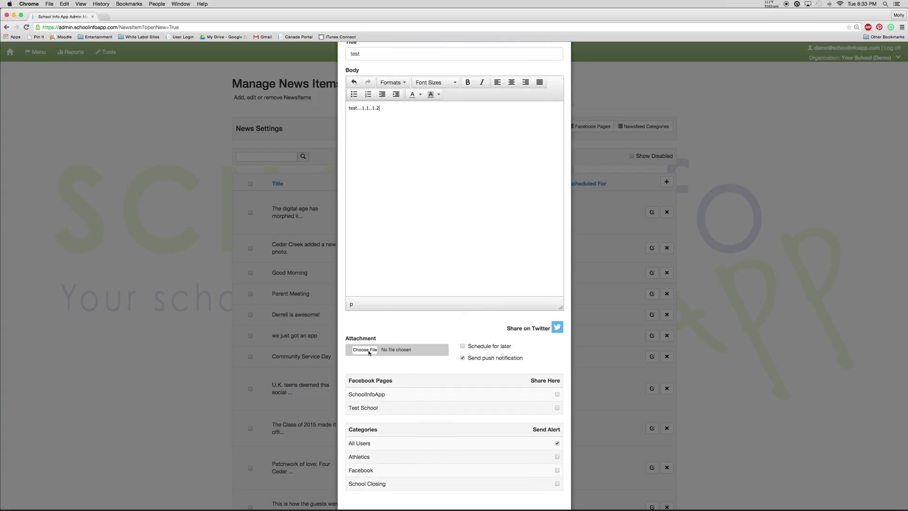
click(369, 350)
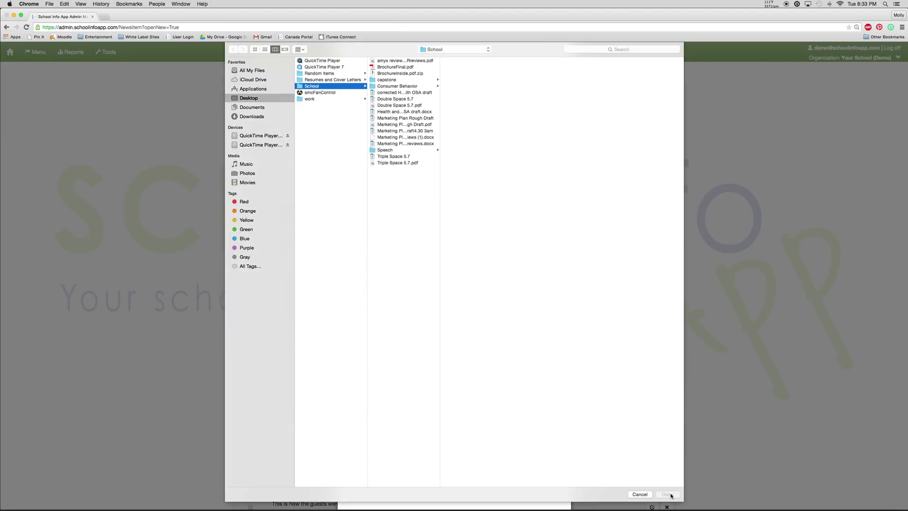
click(640, 494)
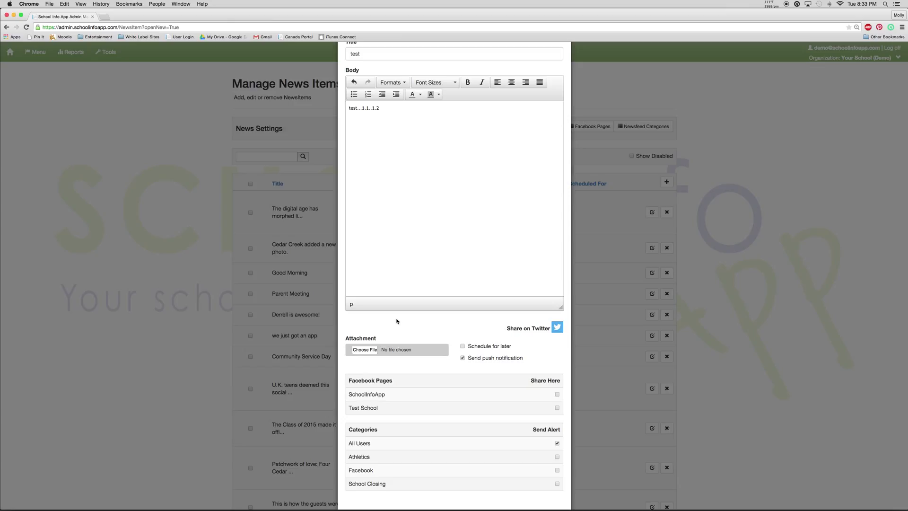
scroll(397, 331, down, 2)
drag(349, 382, 401, 381)
Step: Share the item to the Test School Facebook page and alert only the Athletics category
click(558, 408)
scroll(360, 439, down, 1)
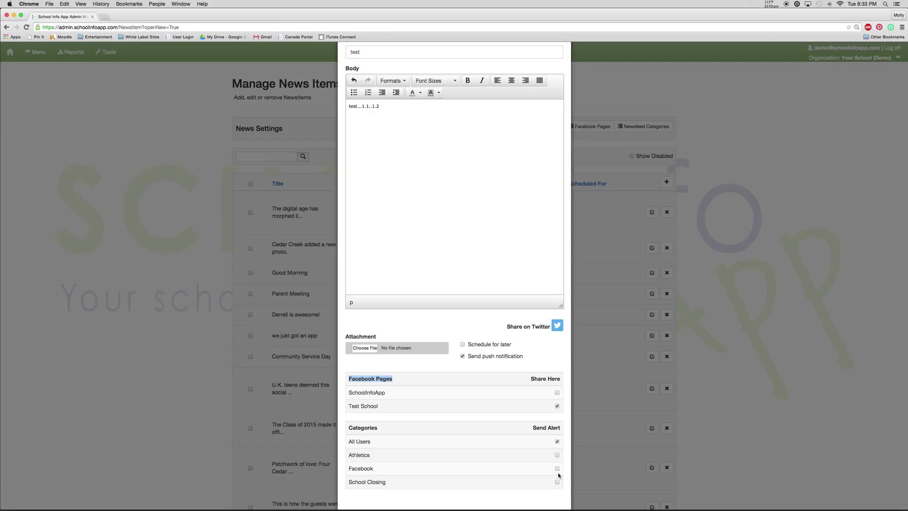
click(557, 454)
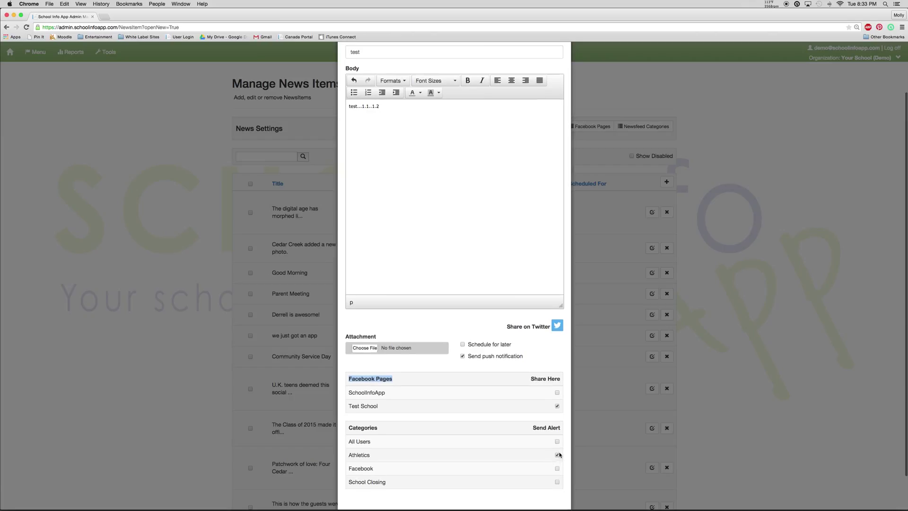
click(557, 469)
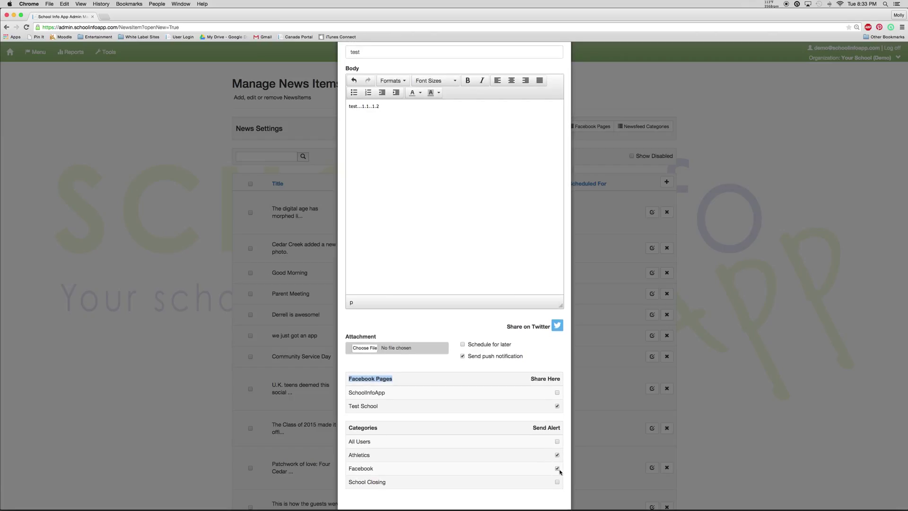
click(557, 468)
click(557, 481)
scroll(560, 482, down, 1)
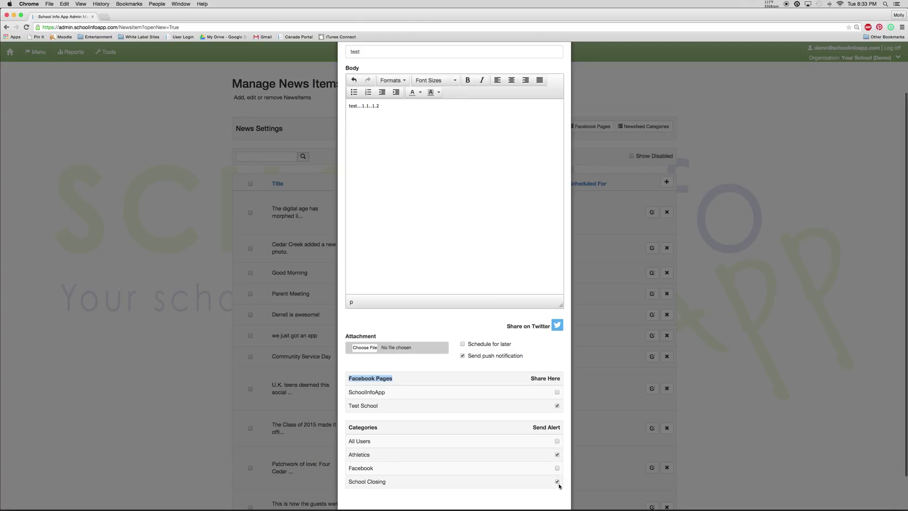
click(557, 482)
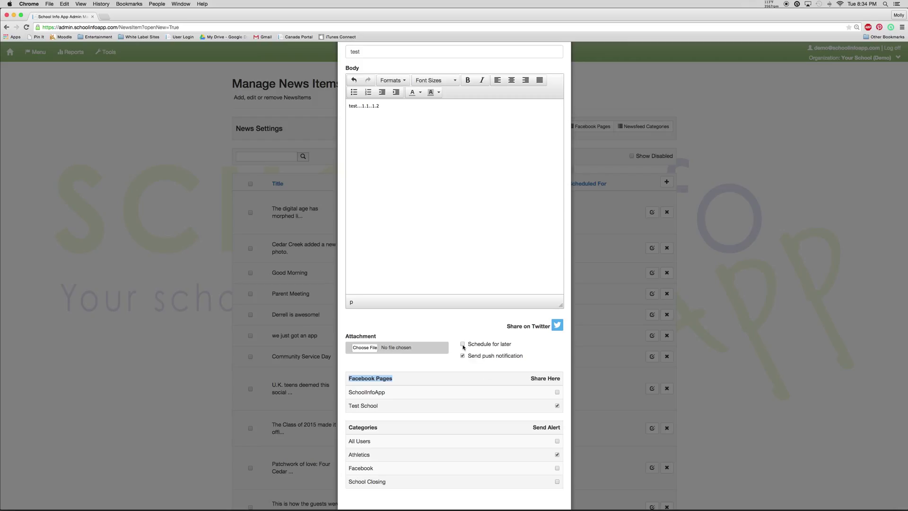
Step: Schedule the news item to send on 05/29/2015 at 8:00 AM
scroll(474, 386, down, 3)
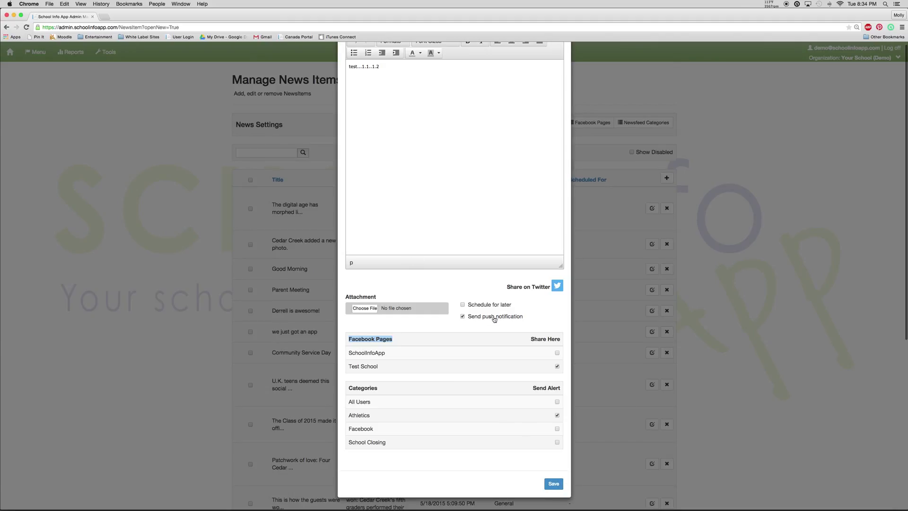
click(462, 305)
click(478, 327)
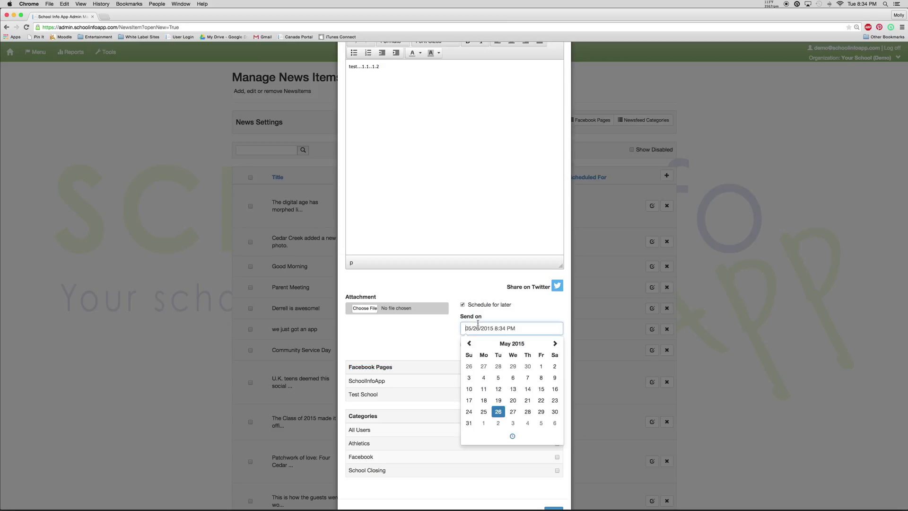
click(513, 436)
click(524, 396)
click(484, 372)
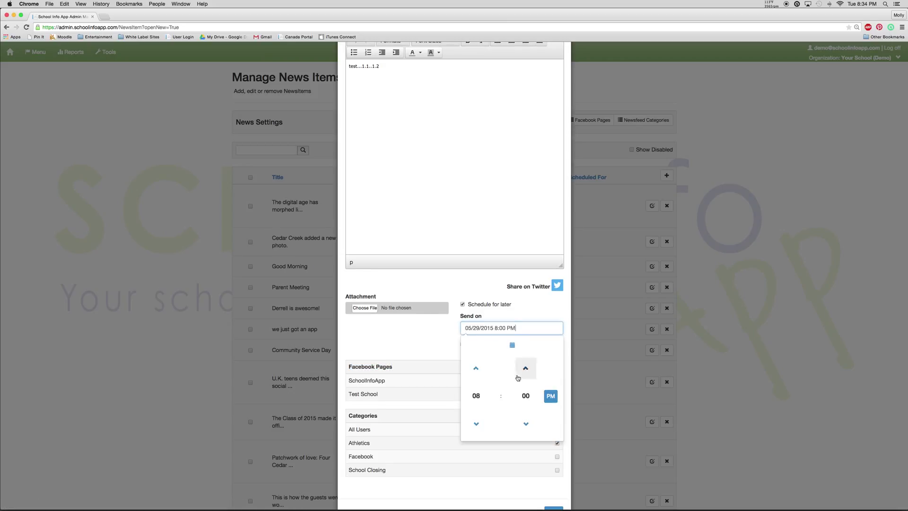
click(550, 395)
click(547, 317)
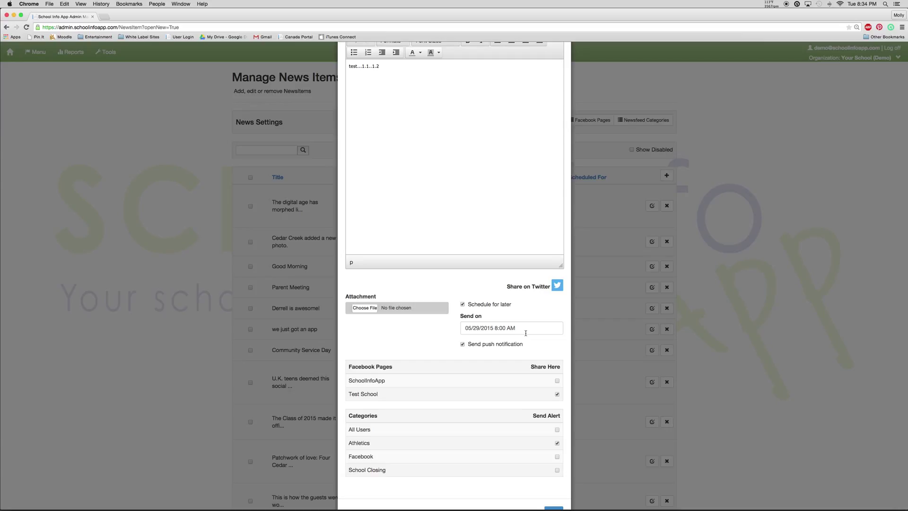
Step: Turn off the push notification and save the test news item
scroll(451, 279, down, 3)
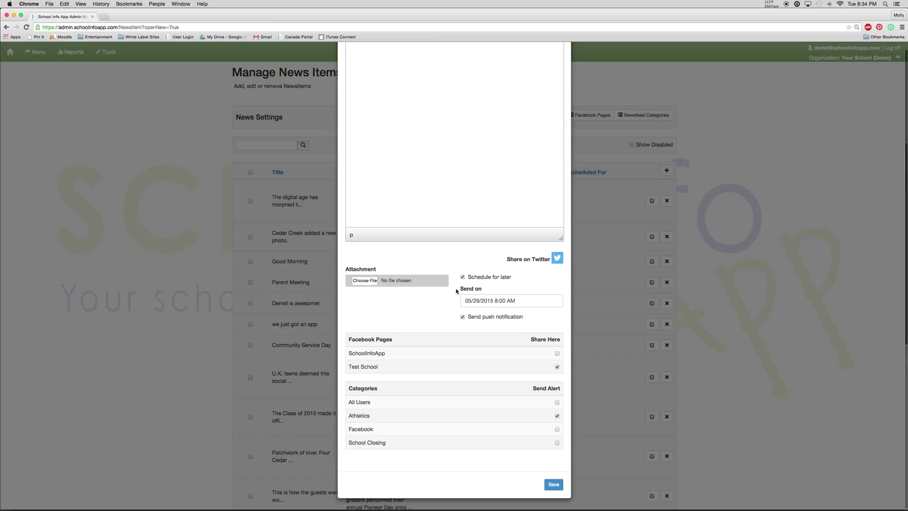
click(463, 320)
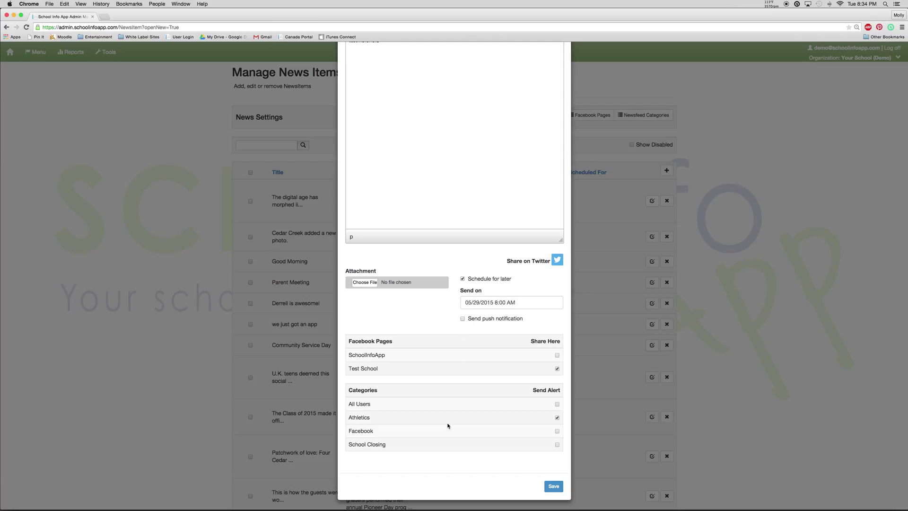
click(555, 486)
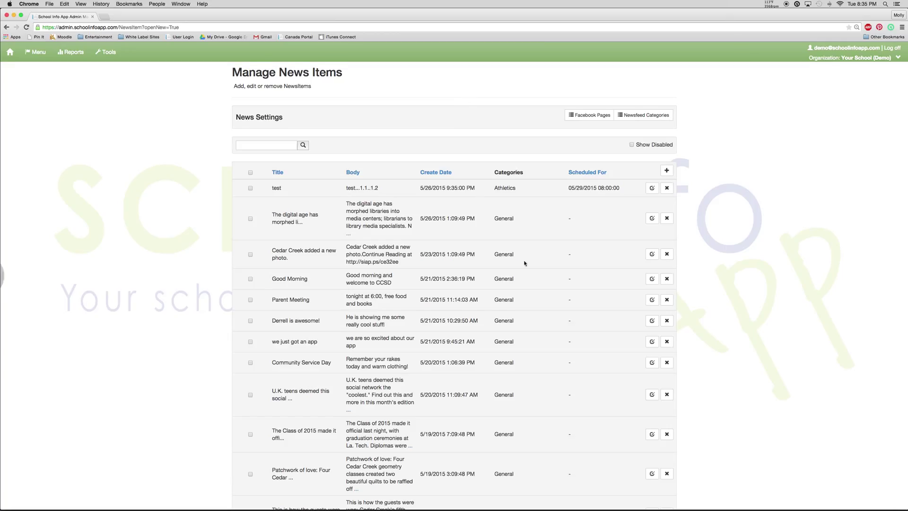
Step: Append 444 to the test item's body so it reads test...1.1..4444, then save
scroll(616, 274, up, 1)
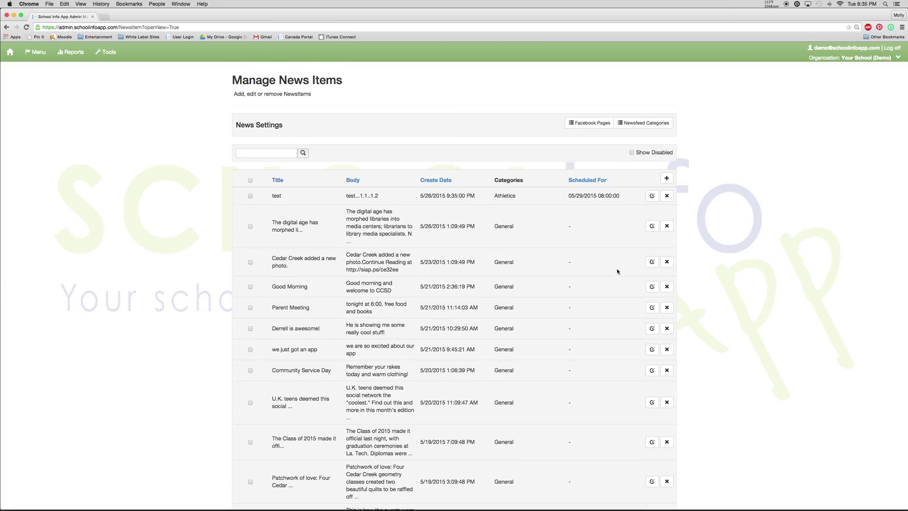
click(652, 196)
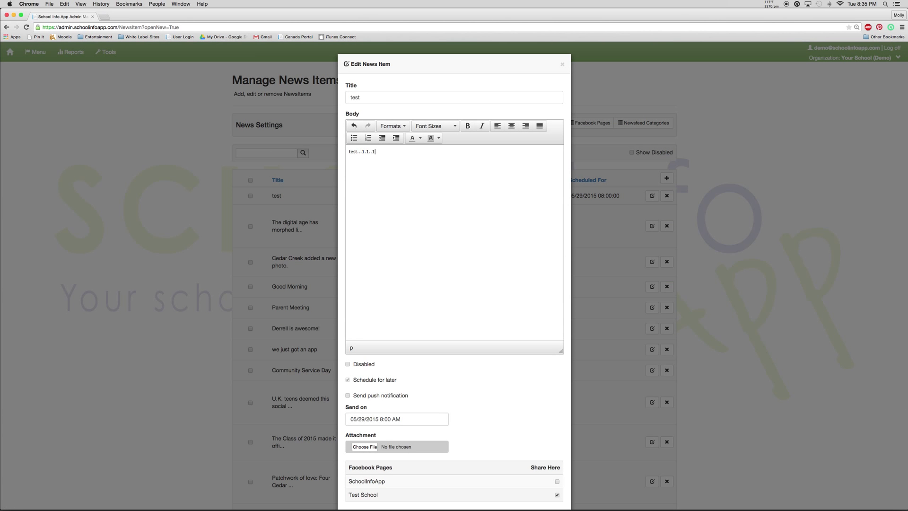
text(4444)
scroll(494, 460, down, 5)
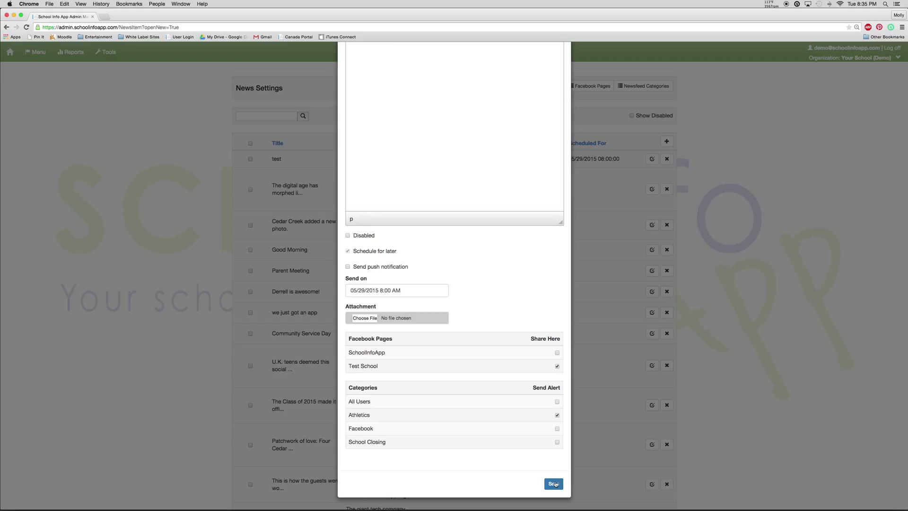
click(553, 483)
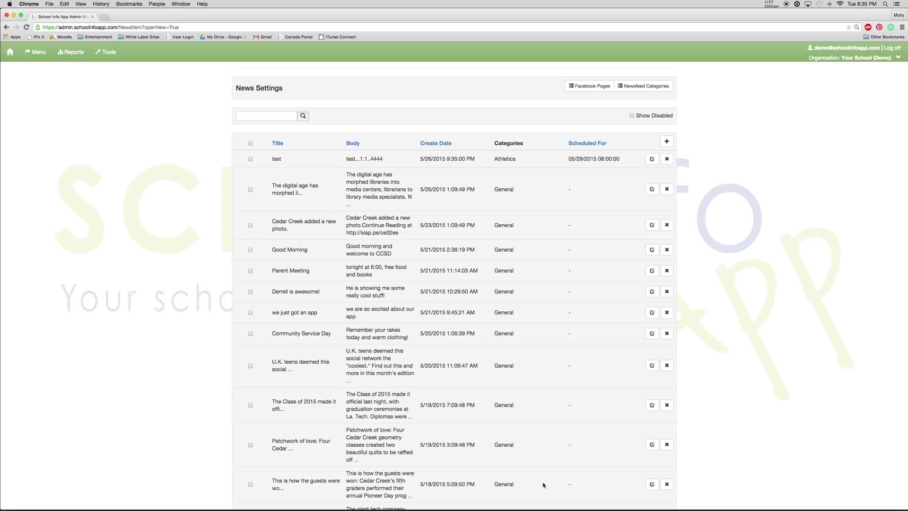
Step: Delete the test item, then bulk-delete the Cedar Creek photo and Parent Meeting items
click(670, 161)
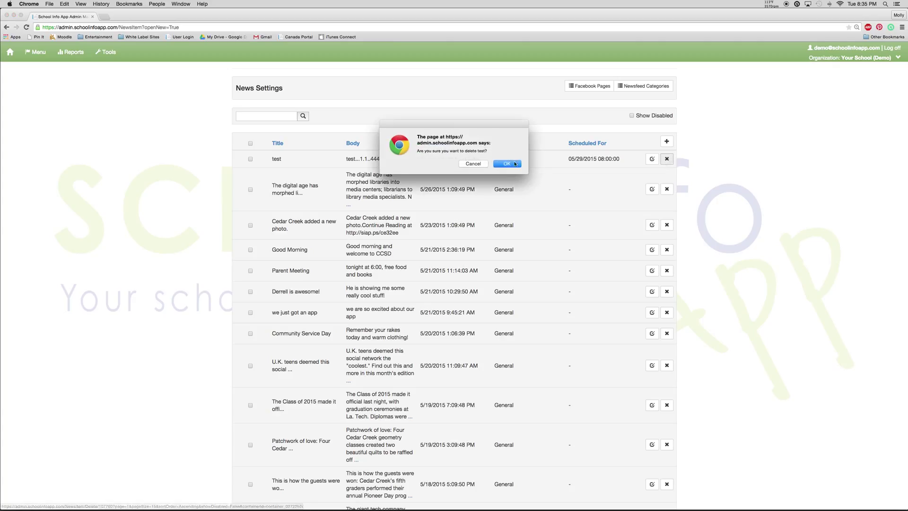
click(425, 170)
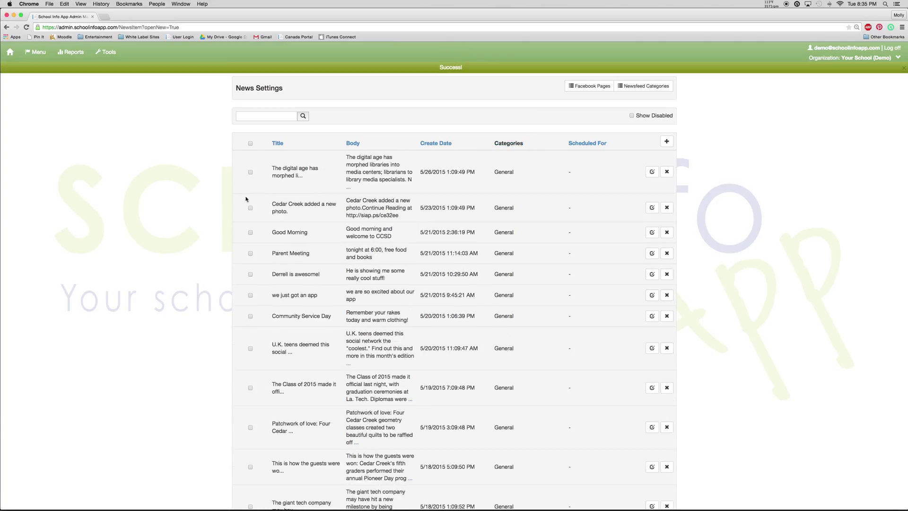
click(250, 208)
scroll(292, 251, down, 5)
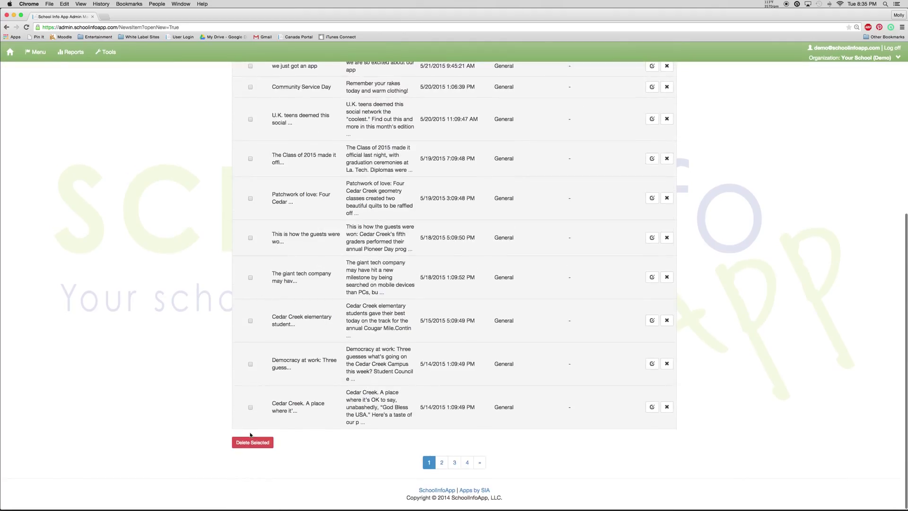
click(252, 442)
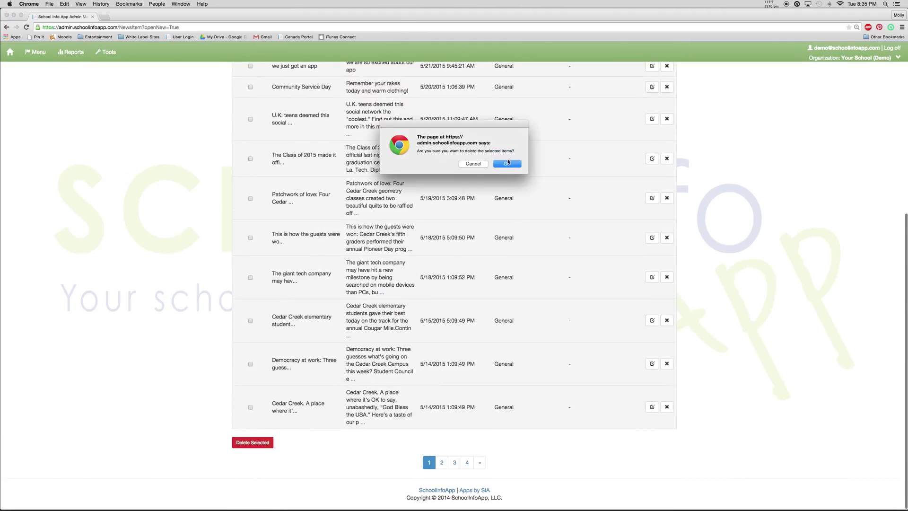
click(506, 168)
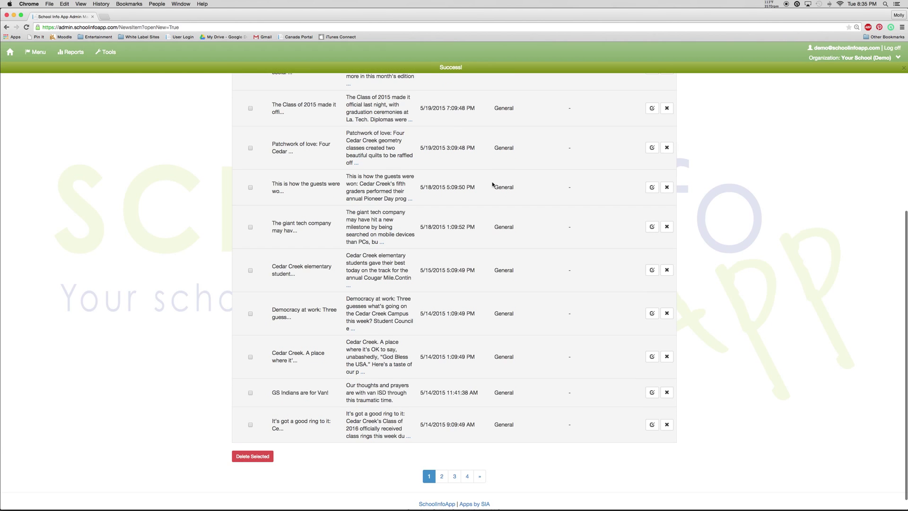
scroll(731, 222, up, 10)
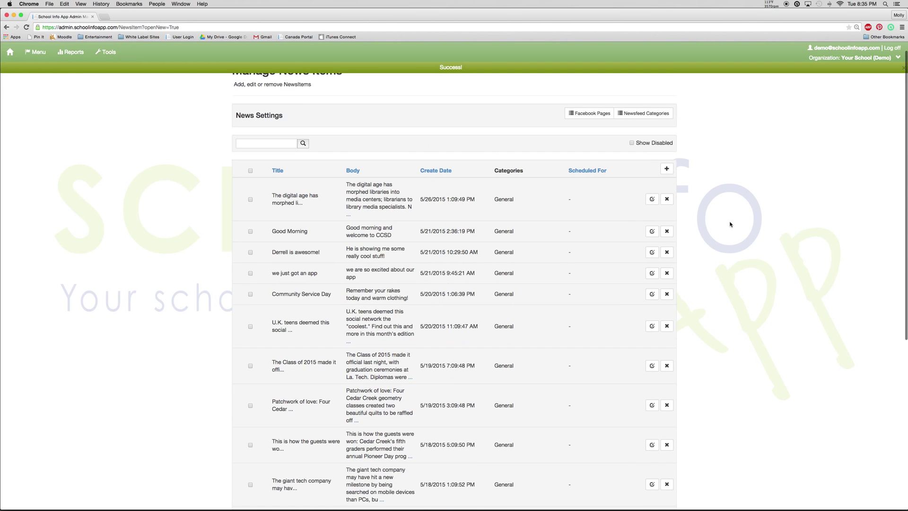